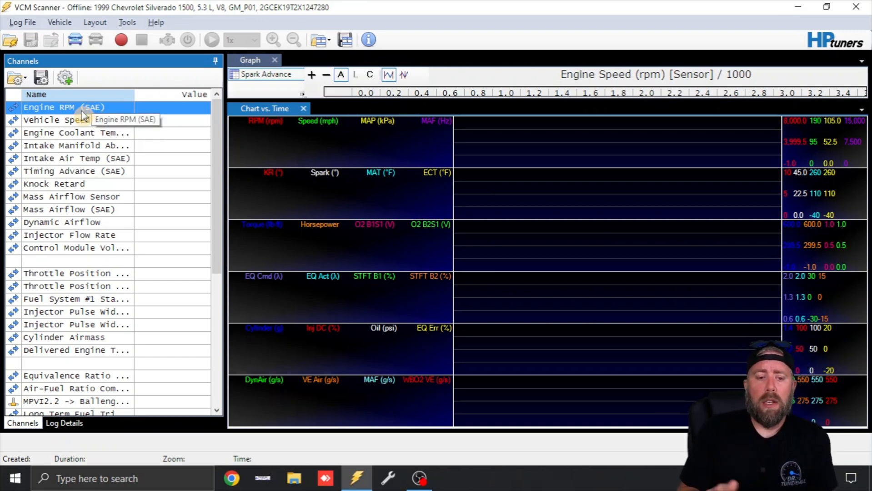
Remove the Engine RPM (SAE) channel and add it back below Vehicle Speed (SAE), filtering the available channels by "rpm"
right_click(83, 113)
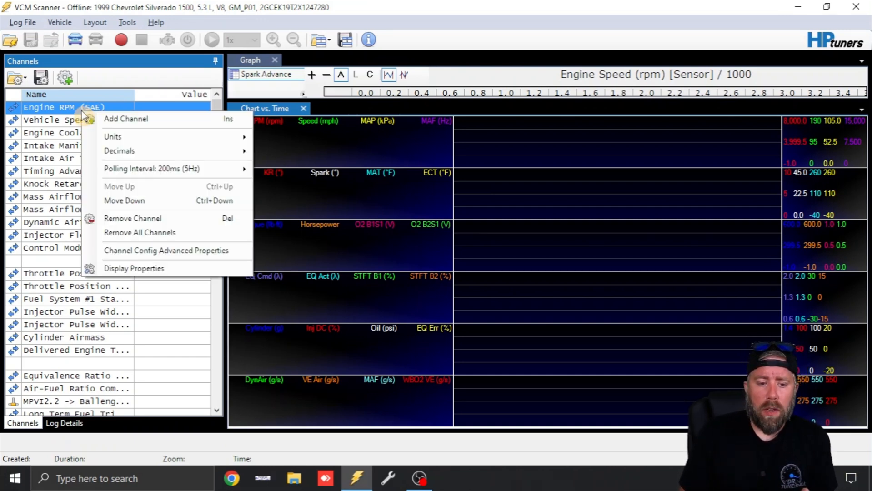
left_click(177, 223)
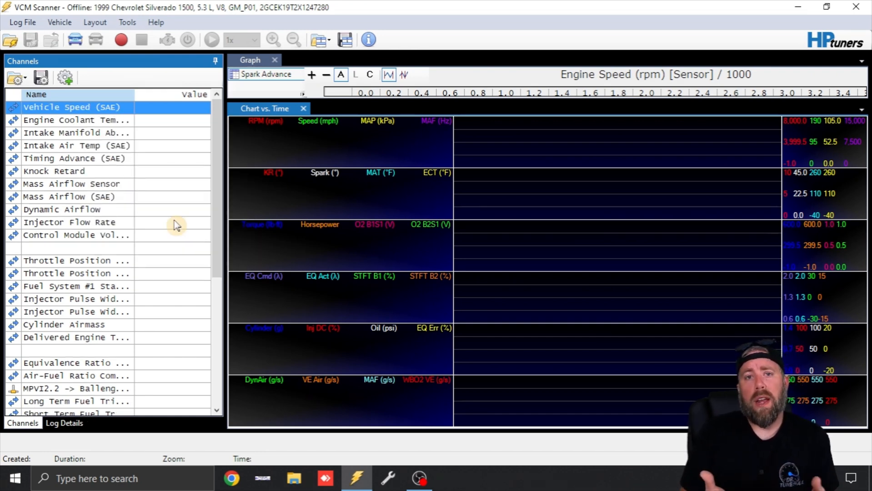
right_click(88, 110)
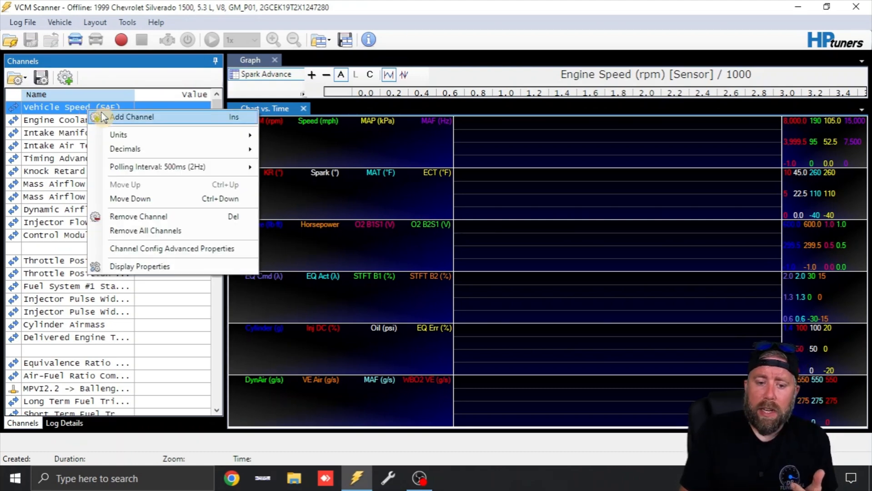
left_click(103, 117)
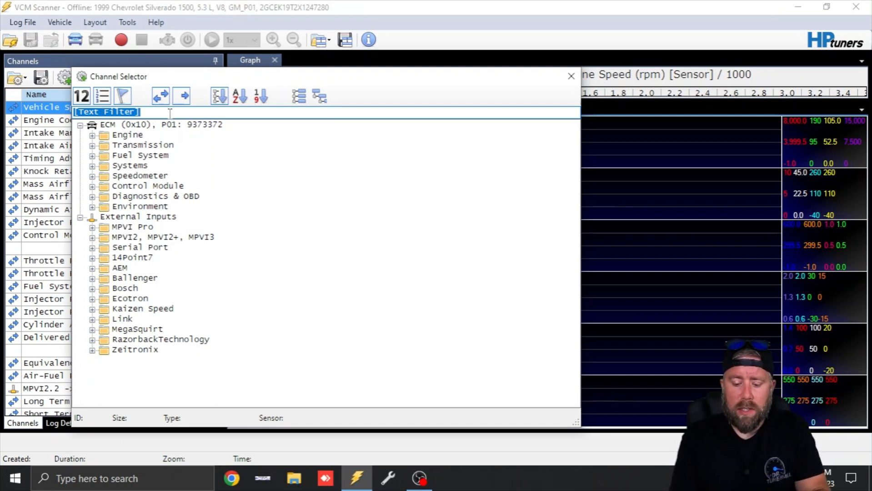
type("rpm")
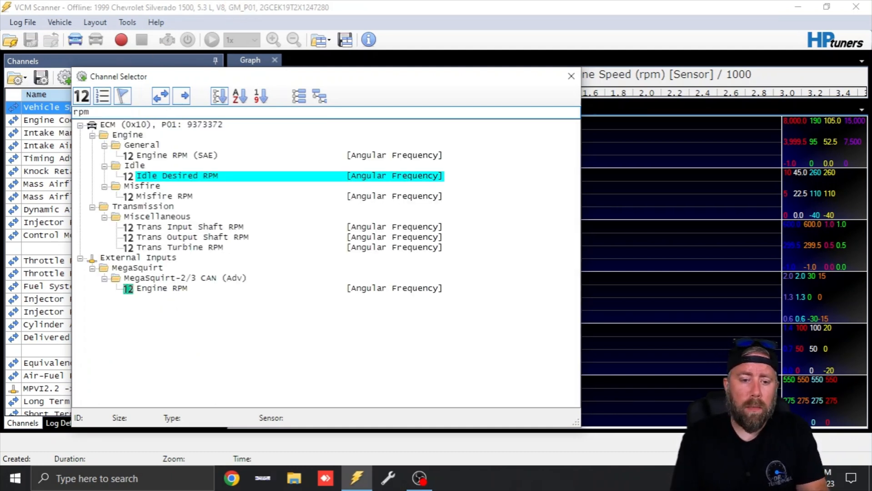
double_click(216, 156)
left_click(571, 76)
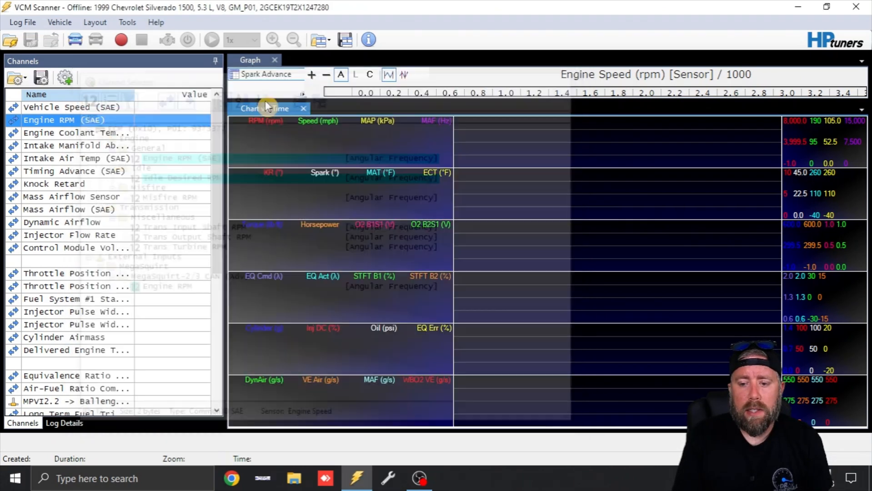
Review the basic engine channels one by one, from Vehicle Speed and Engine RPM through timing, knock retard and airflow to control module voltage
left_click(87, 133)
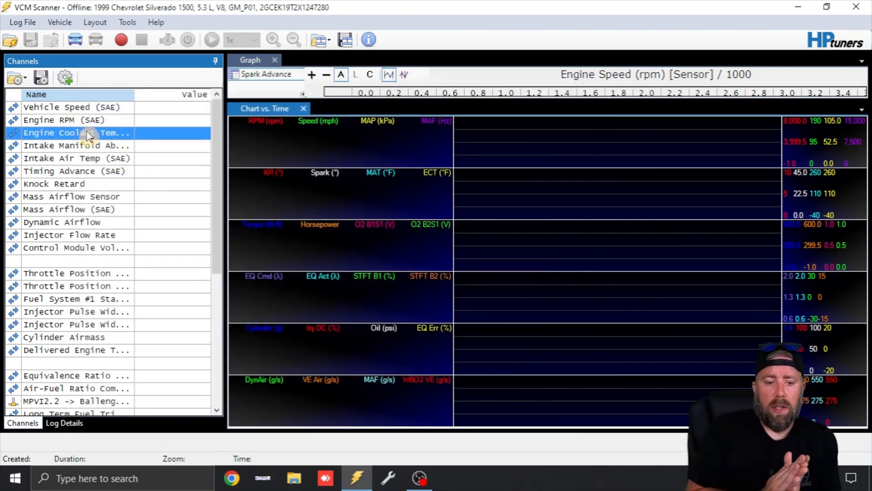
left_click(72, 110)
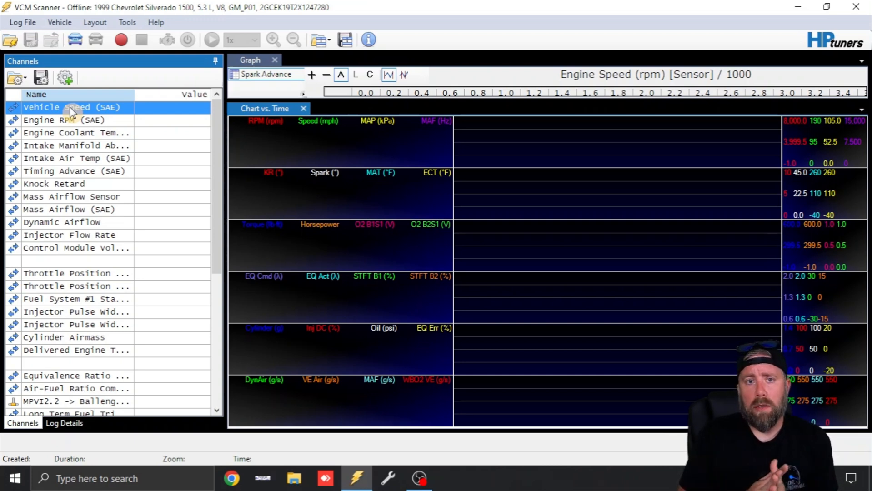
left_click(69, 122)
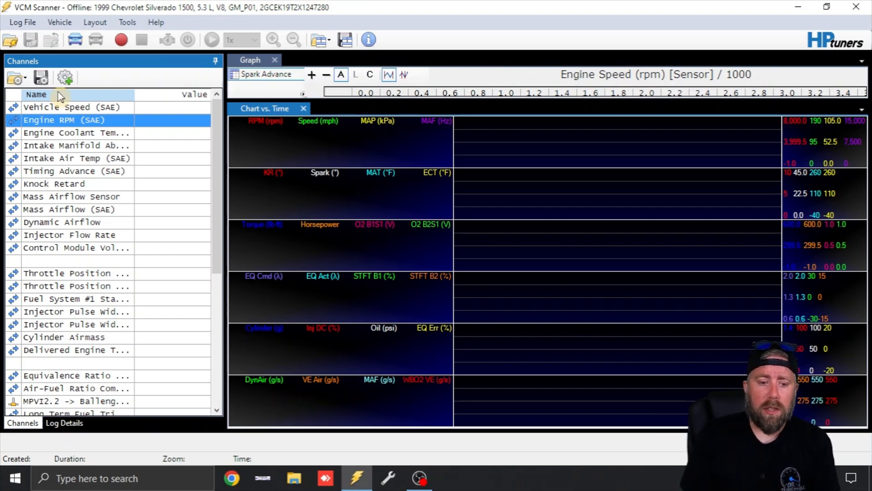
left_click(59, 134)
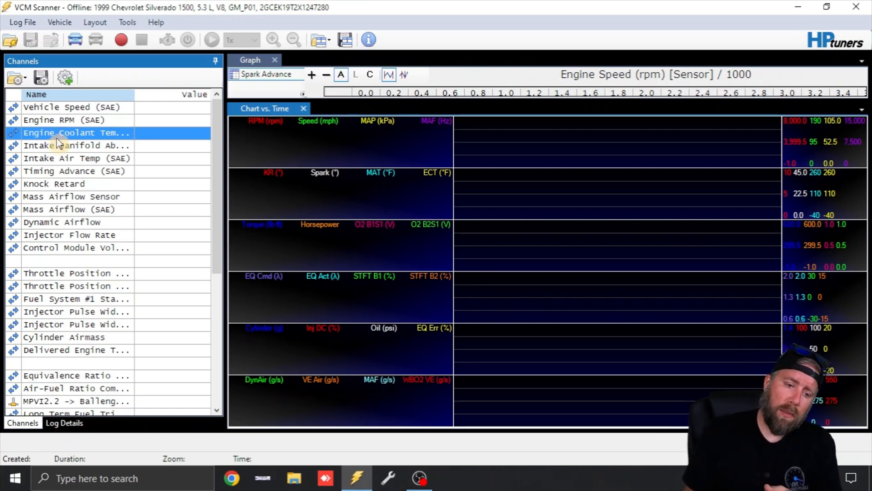
left_click(59, 146)
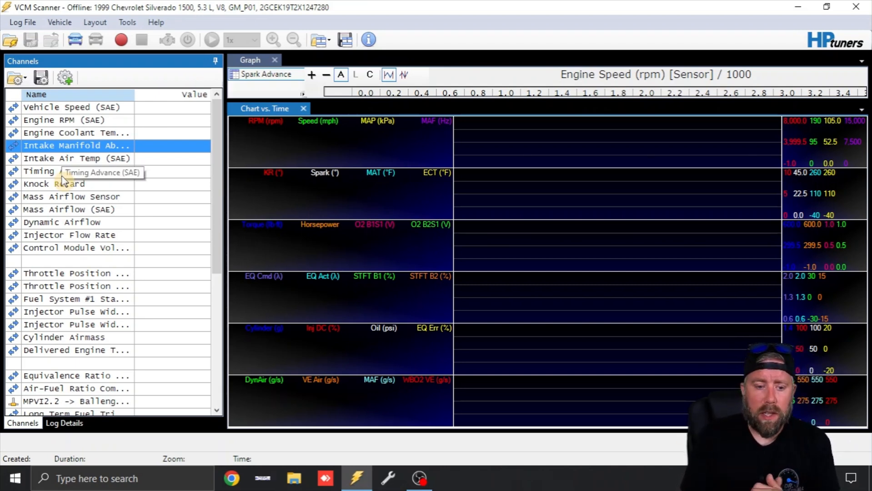
left_click(80, 176)
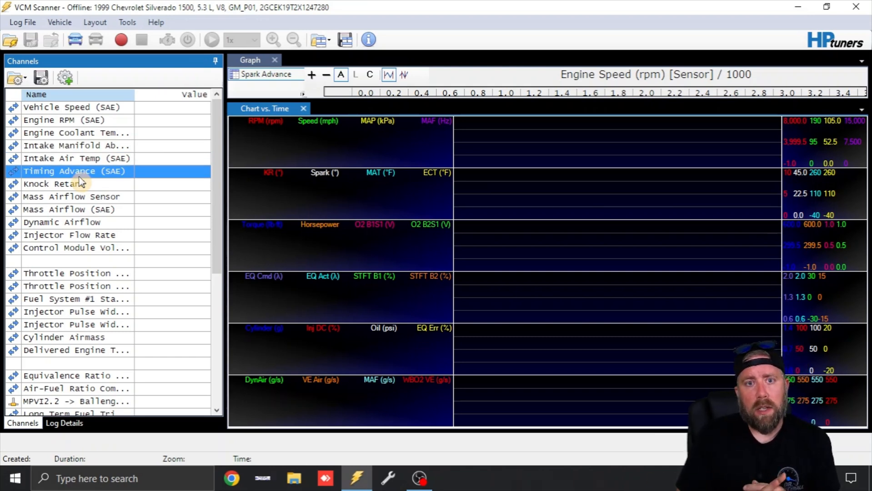
left_click(80, 187)
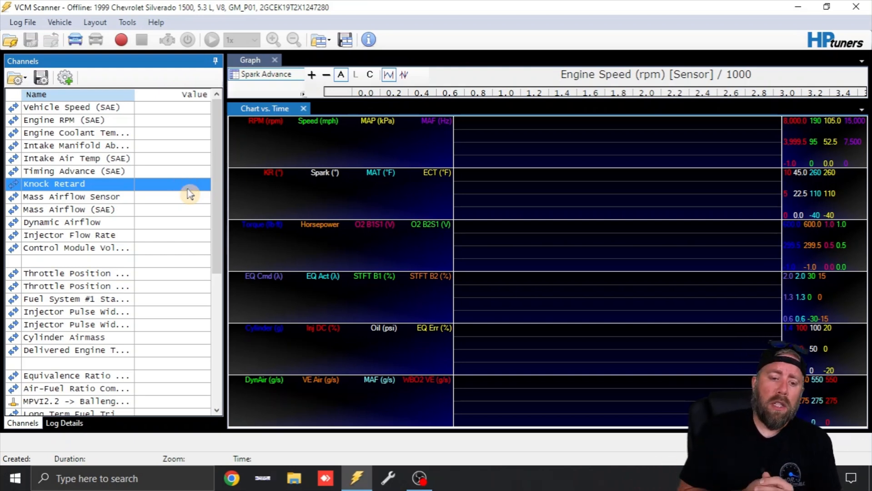
left_click(126, 202)
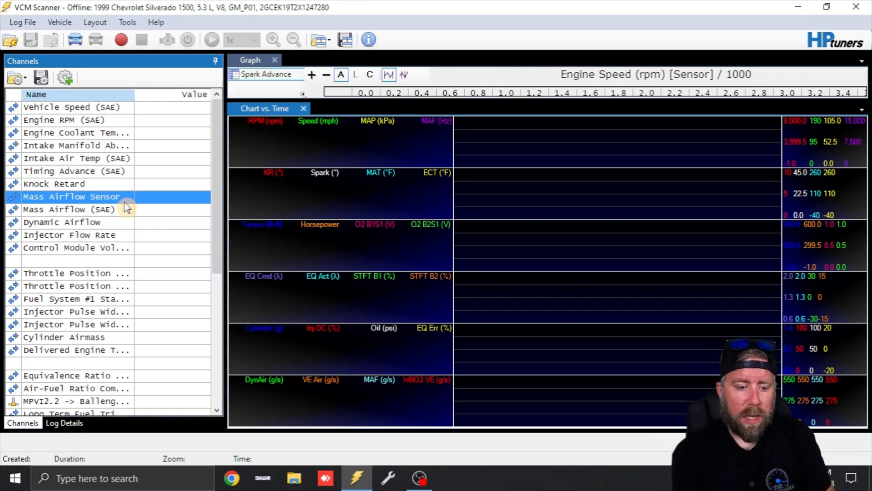
left_click(119, 214)
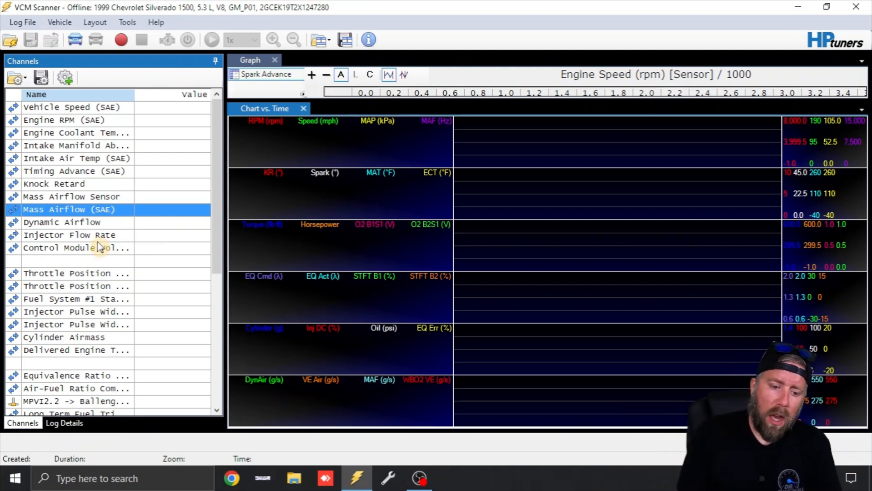
left_click(98, 222)
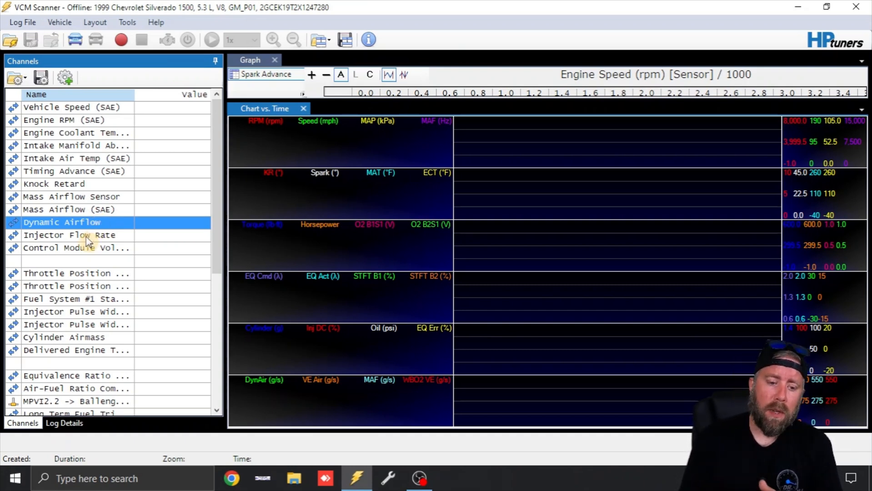
left_click(87, 236)
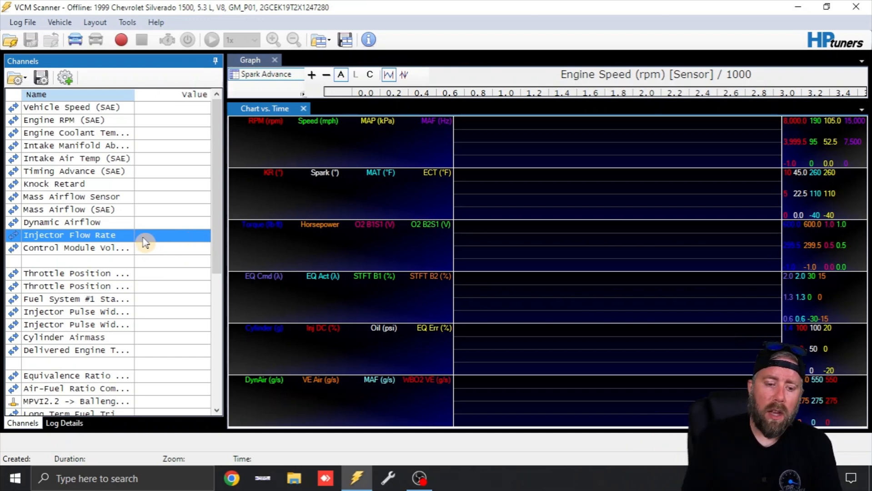
left_click(111, 248)
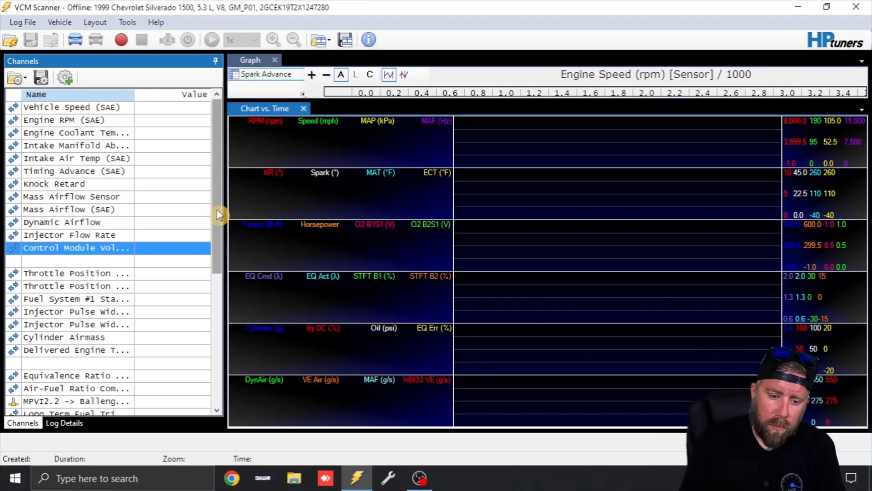
Review the channels from throttle position, fuel system status and injector pulse width through cylinder airmass and torque to equivalence and air-fuel ratio
left_click_drag(218, 215, 217, 273)
left_click(70, 175)
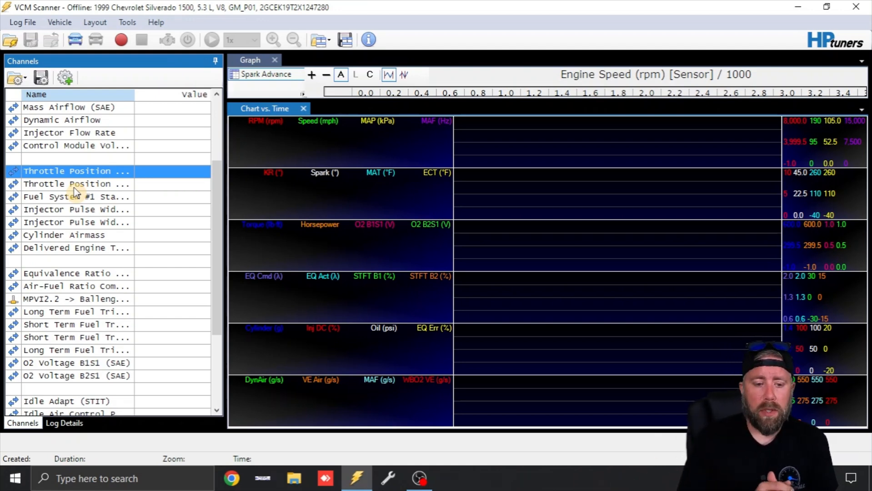
left_click(73, 199)
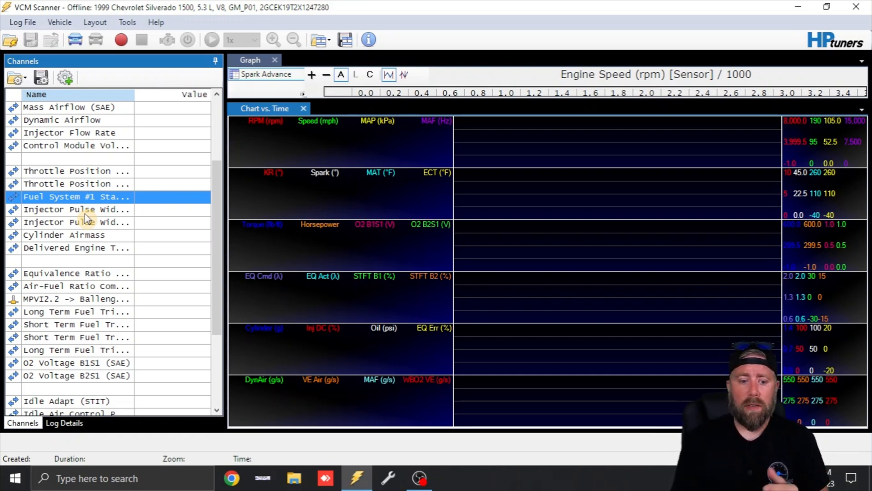
left_click(89, 210)
left_click(92, 223)
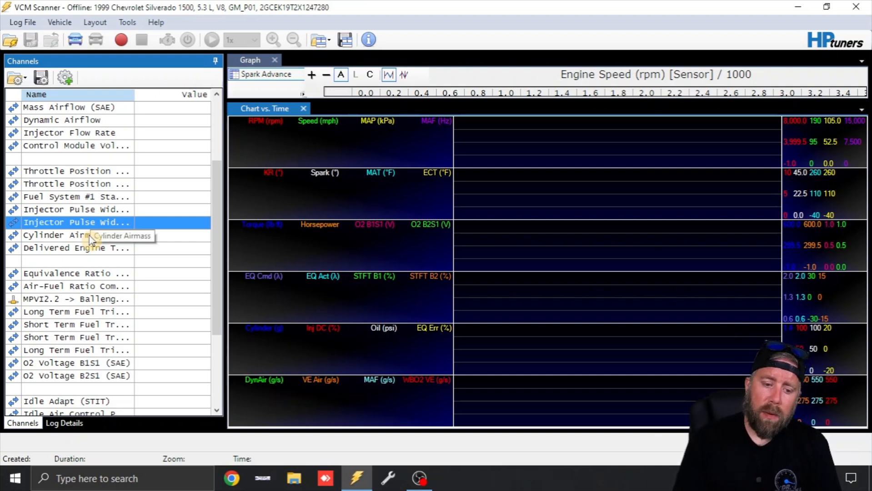
left_click(91, 236)
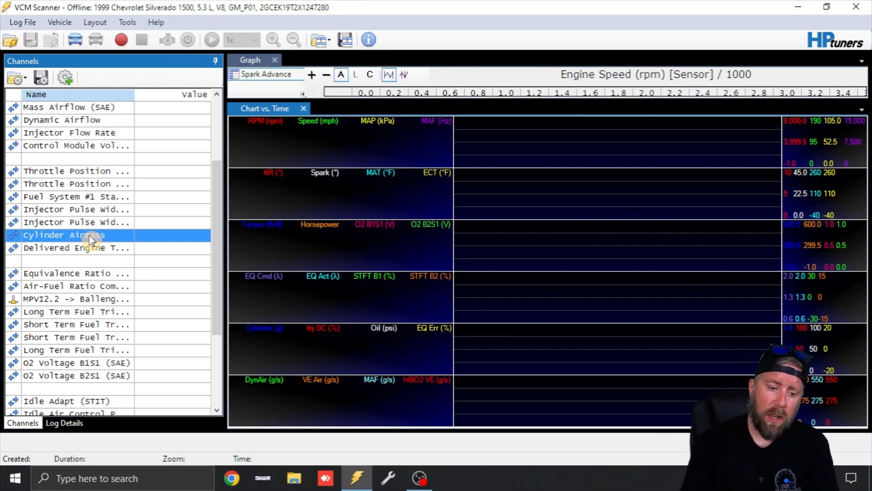
left_click(81, 252)
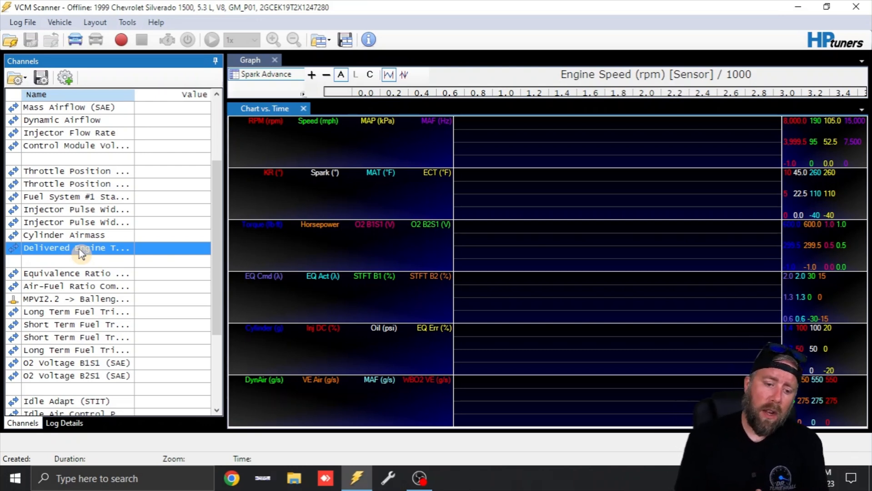
left_click(77, 274)
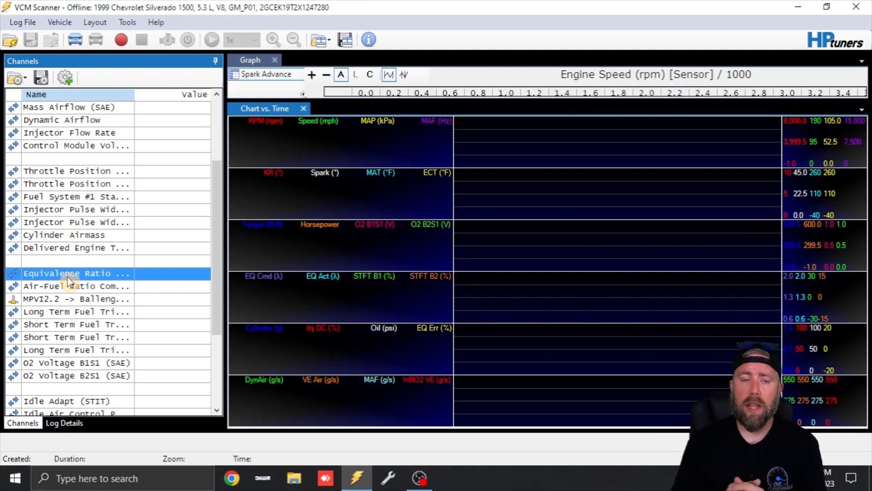
left_click(70, 289)
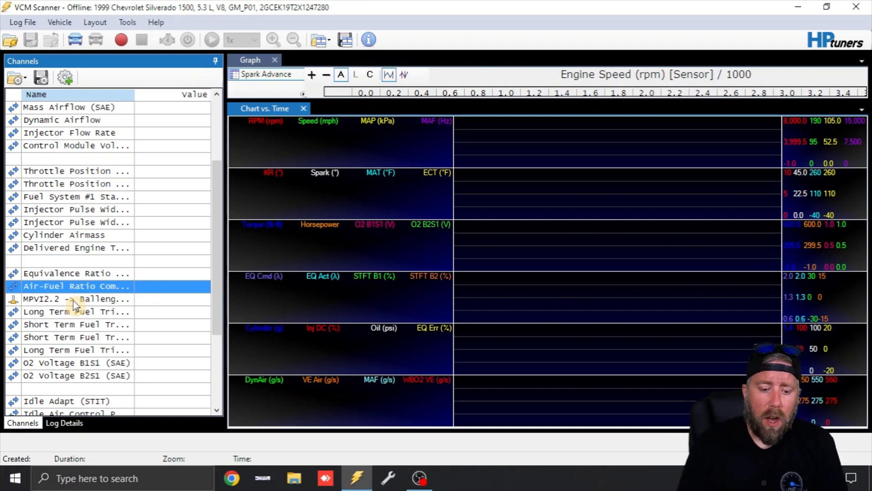
Look up the Pro Link A/D inputs among the MPVI2, MPVI2+, MPVI3 external inputs without adding a channel
right_click(74, 302)
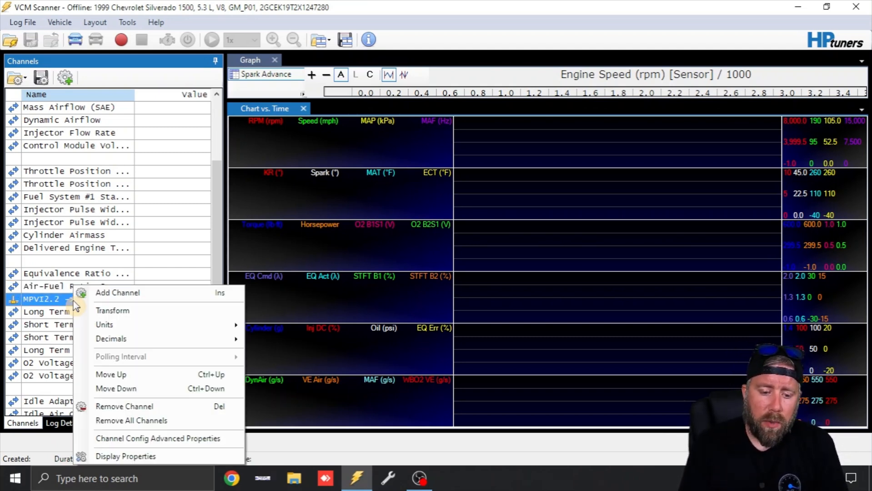
left_click(117, 293)
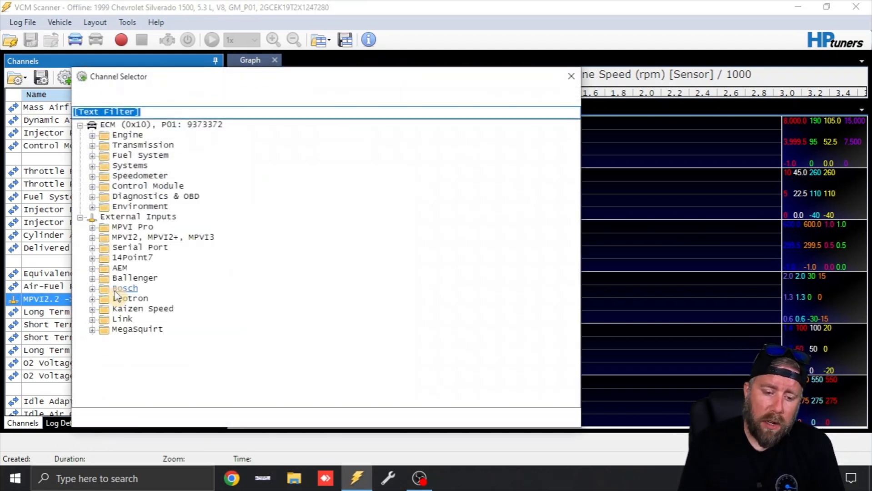
left_click(93, 238)
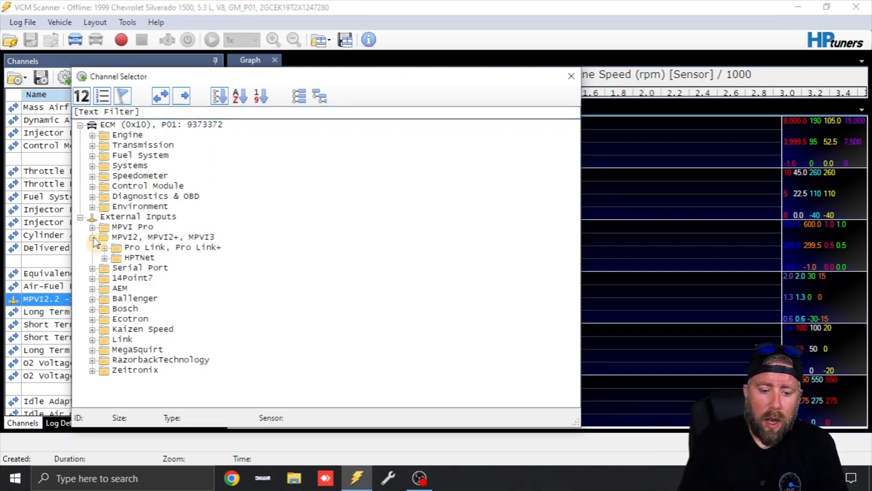
left_click(105, 248)
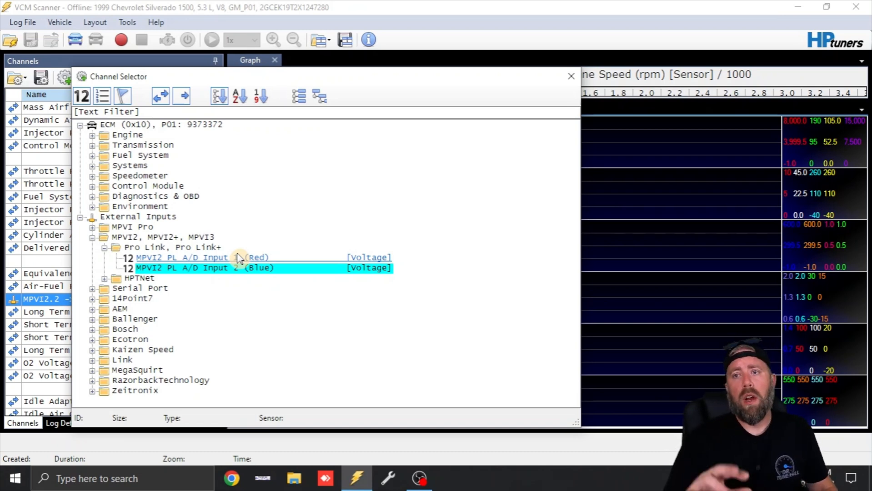
left_click(571, 76)
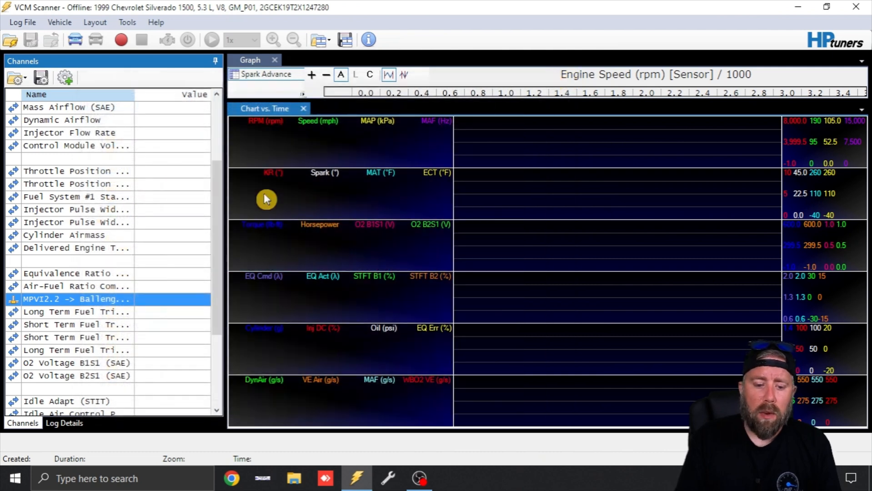
Assign the Ballenger - AFR500 V2 (Wide) equivalence ratio transform to the MPVI2.2 wideband channel
right_click(82, 306)
left_click(106, 310)
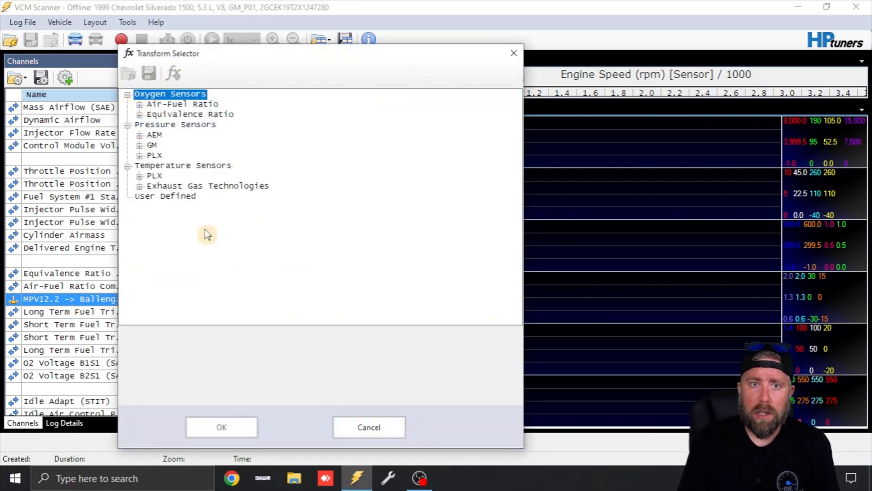
left_click(141, 115)
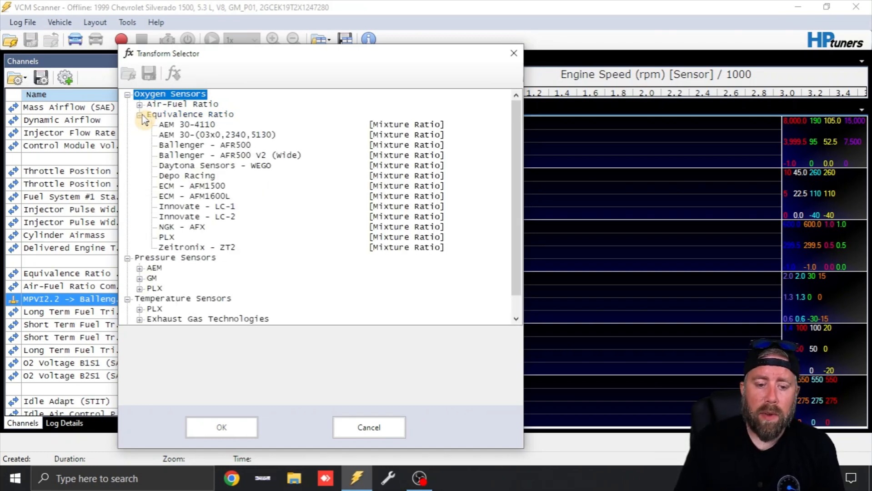
double_click(176, 156)
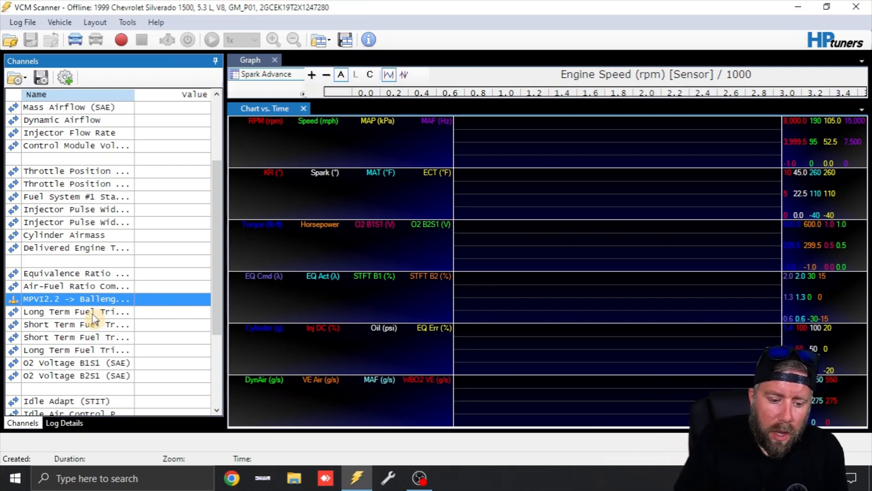
Review the long and short term fuel trim and O2 voltage channels, continuing to Idle Adapt (STIT)
left_click(94, 313)
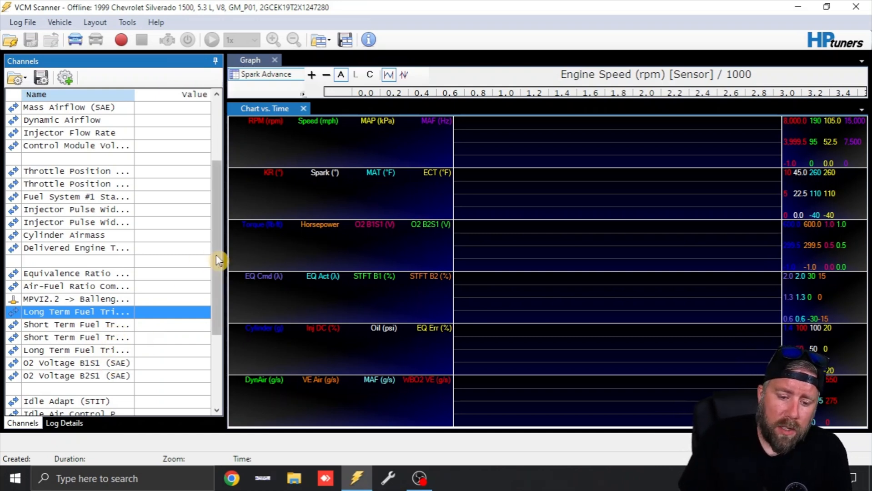
left_click_drag(218, 261, 218, 331)
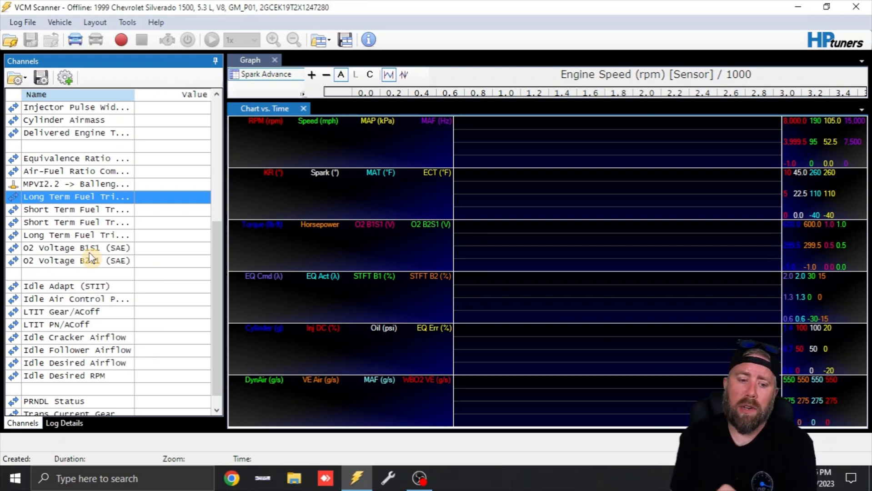
left_click(102, 286)
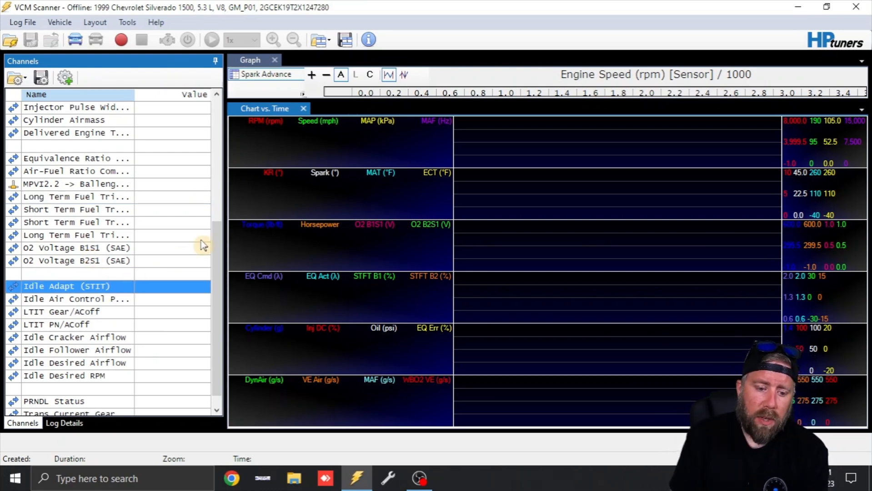
left_click_drag(213, 232, 220, 251)
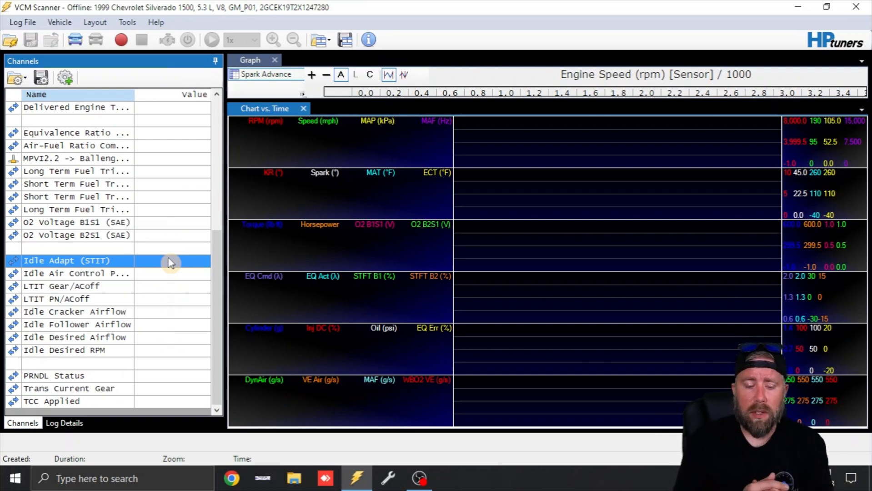
Review the idle channels from Idle Air Control and LTIT through Idle Cracker, Idle Follower and Idle Desired Airflow
left_click(100, 286)
left_click(95, 275)
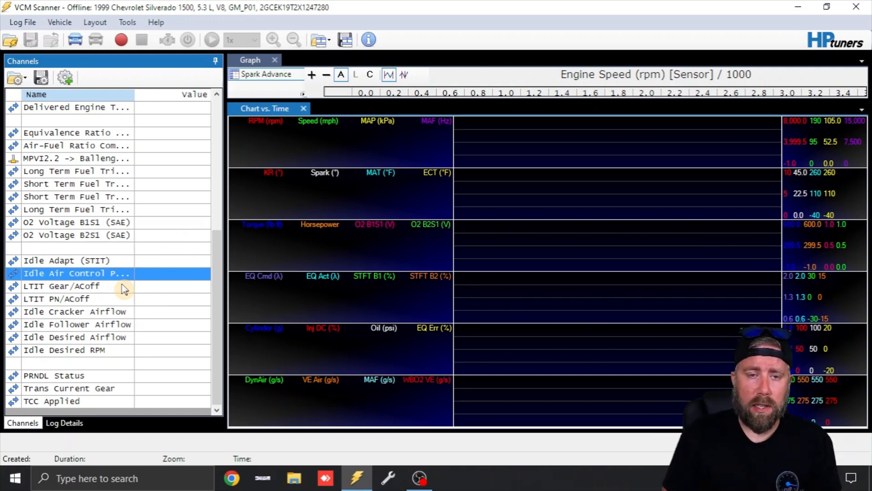
left_click(101, 288)
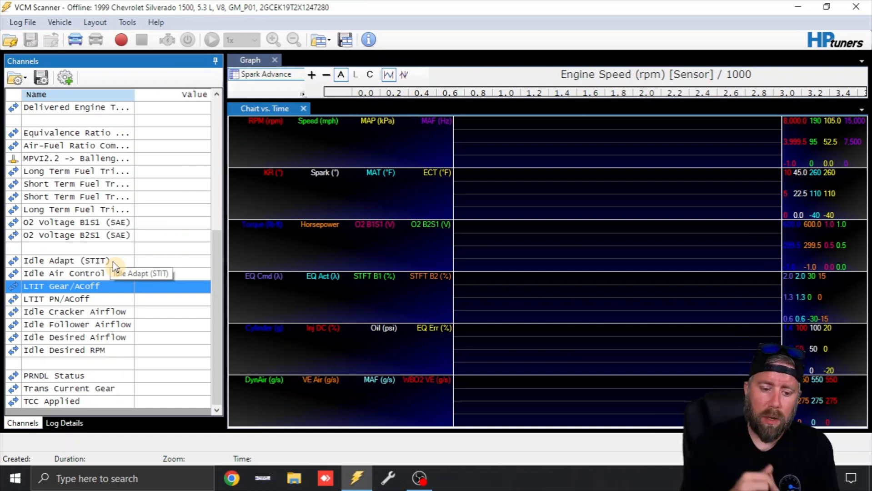
left_click(98, 314)
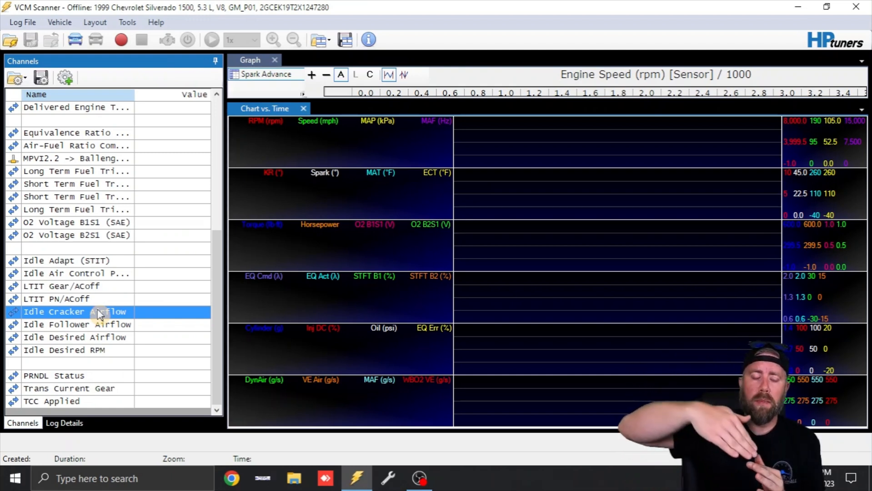
left_click(93, 326)
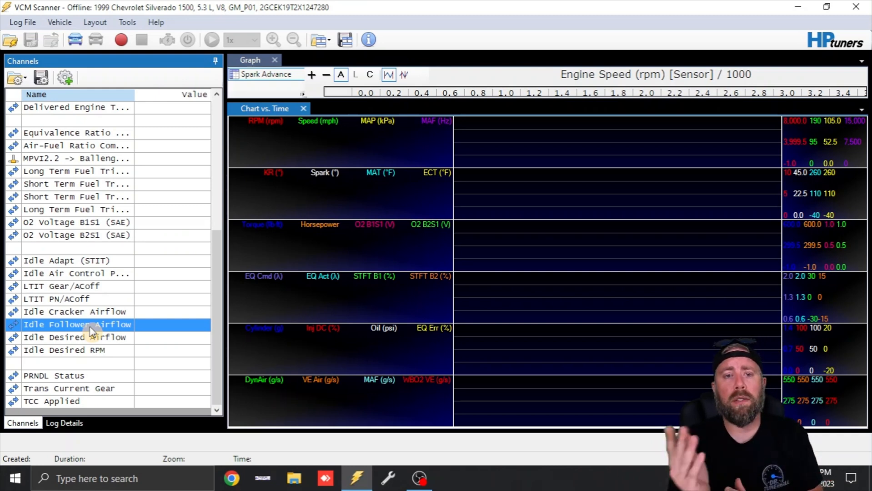
left_click(91, 338)
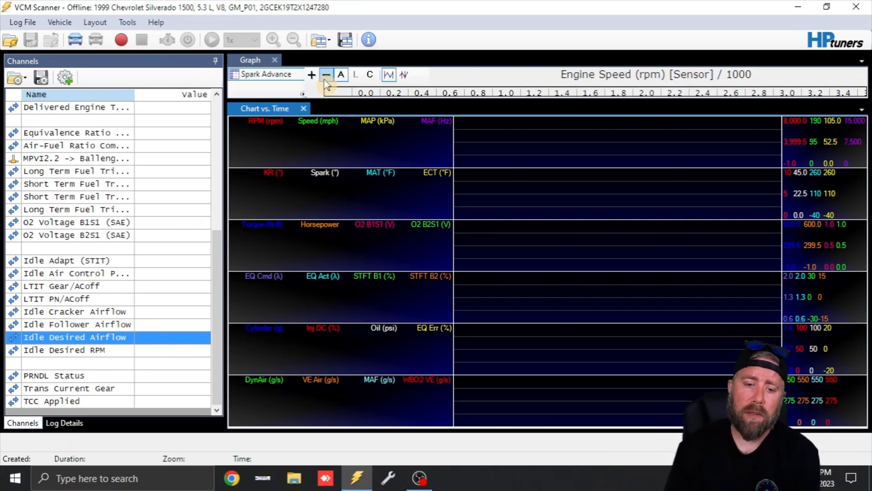
Enlarge the graph pane and inspect the Spark Advance graph's engine speed axis values in the Graph Display Layout Editor
left_click_drag(327, 100, 327, 244)
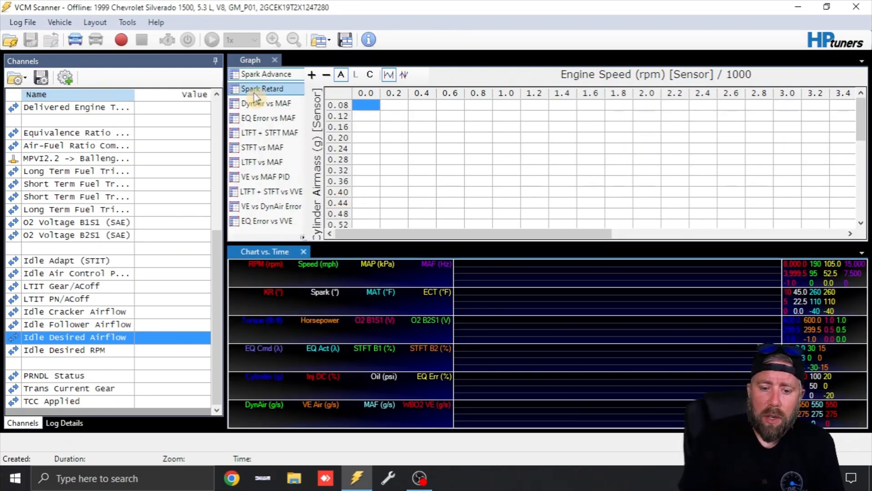
right_click(280, 75)
key("Escape")
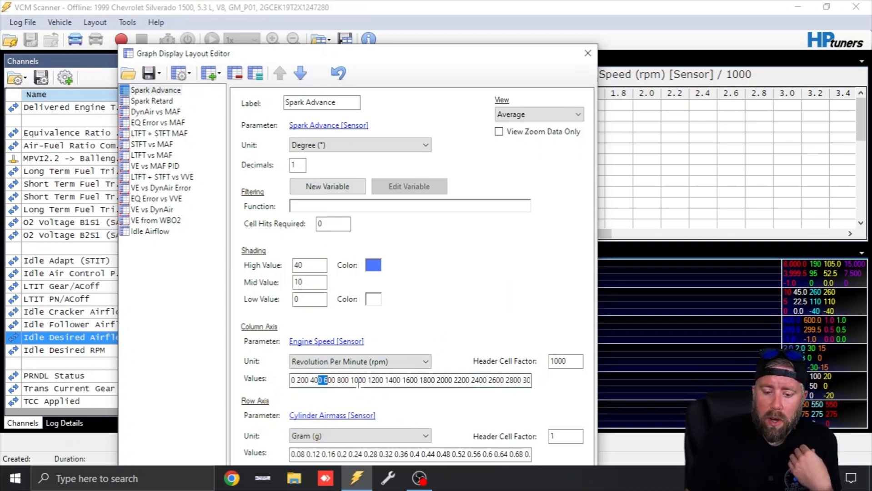
left_click_drag(318, 380, 514, 380)
left_click(588, 53)
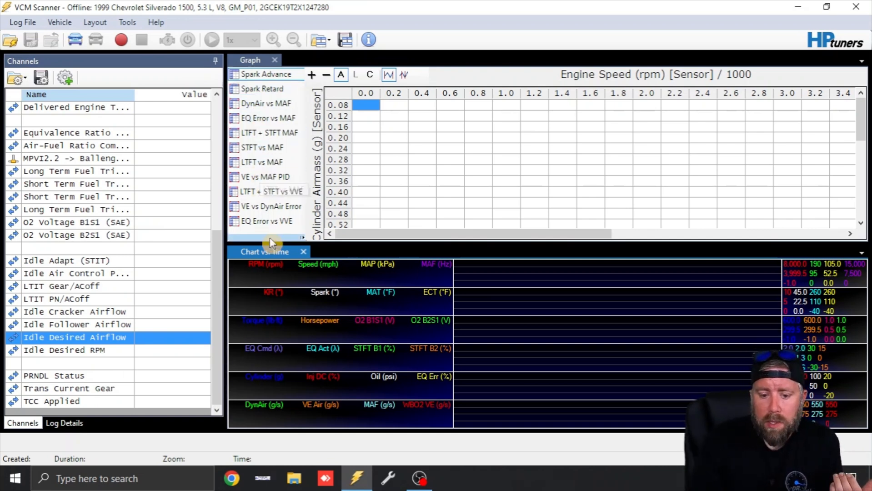
Collapse the graph pane and load the Gen 3_NA_P01_5.3.Layout.xml scanner layout
left_click_drag(271, 244, 276, 103)
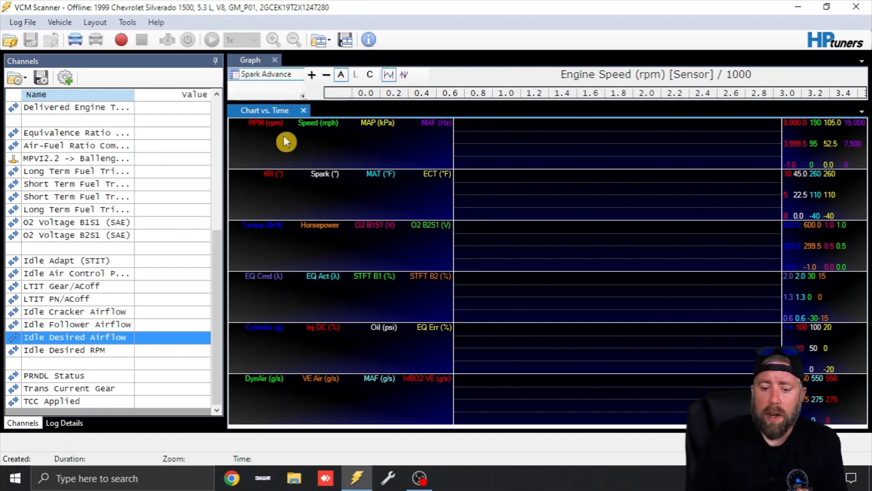
left_click(319, 40)
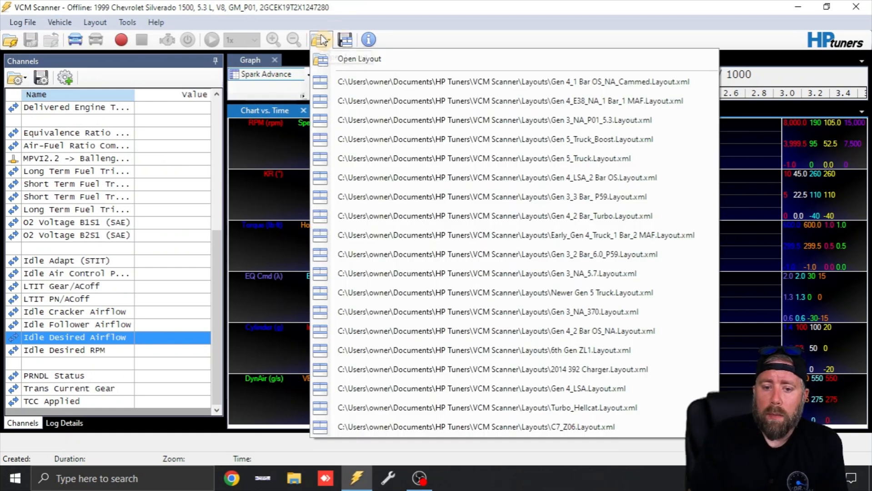
left_click(368, 120)
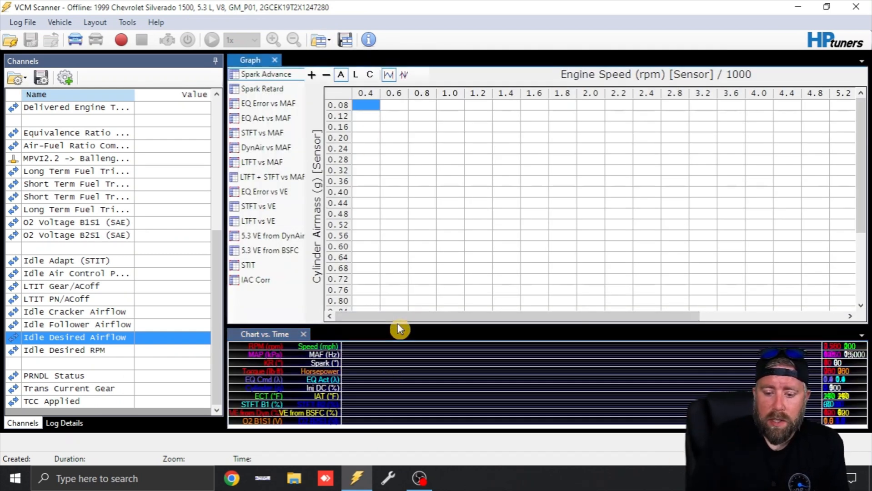
Expand the Chart vs. Time pane to view it, and enlarge the graph pane to view the EQ Act vs MAF and STIT graphs
left_click_drag(398, 327, 396, 97)
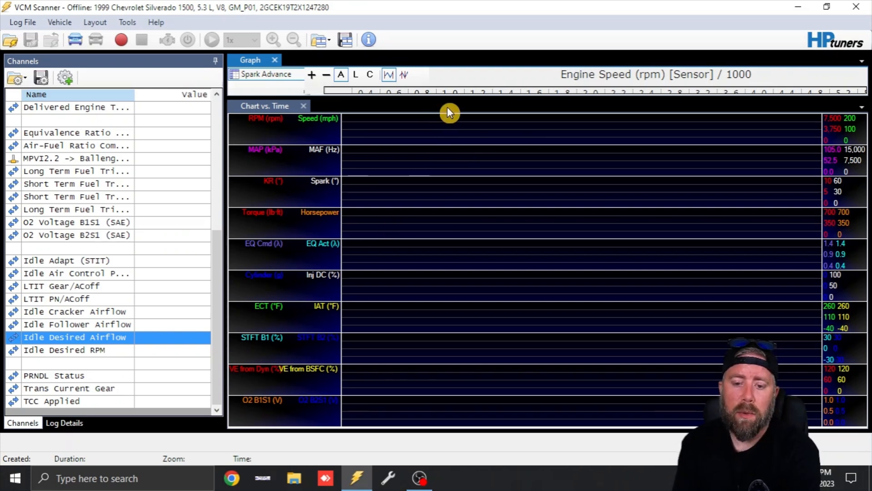
left_click_drag(407, 293, 397, 401)
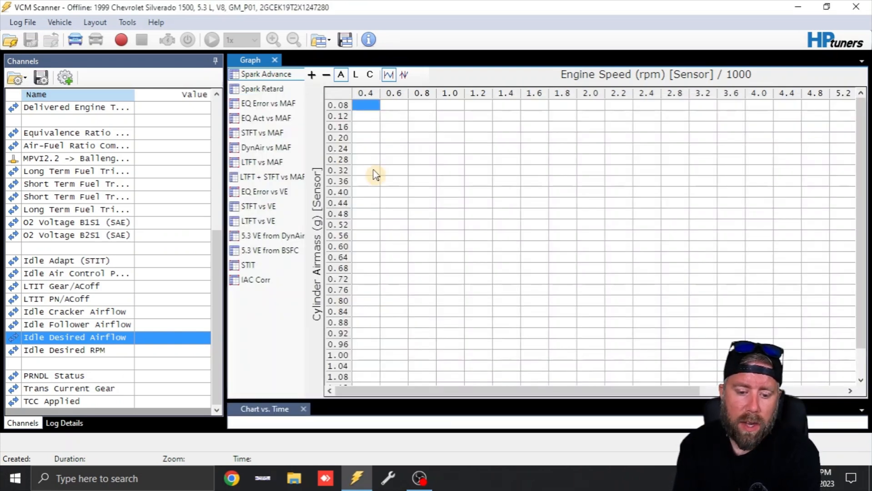
left_click(262, 122)
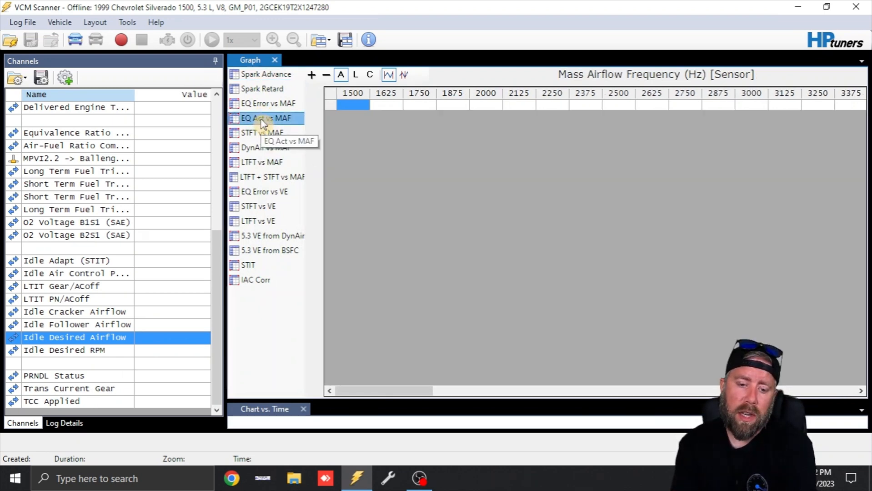
left_click(250, 268)
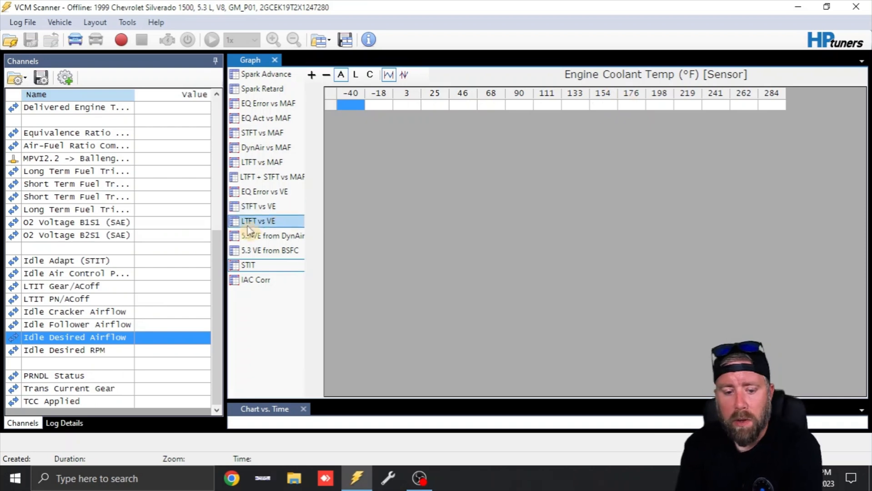
Inspect the STIT graph's Idle Adapt parameter and engine coolant temperature axis values in the Graph Display Layout Editor without changing them
right_click(253, 271)
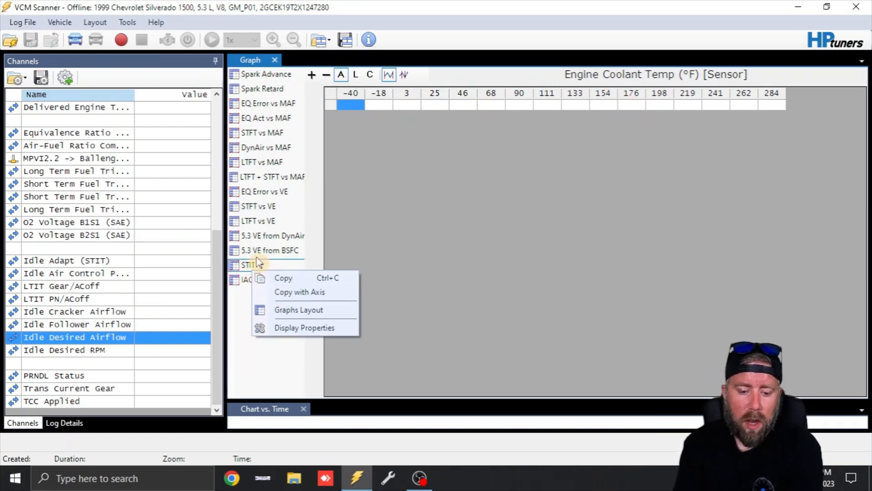
left_click(291, 311)
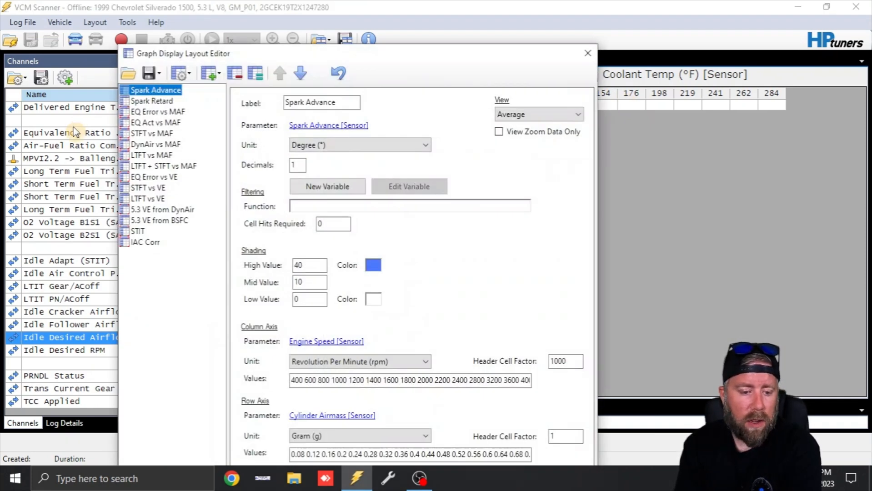
left_click(138, 231)
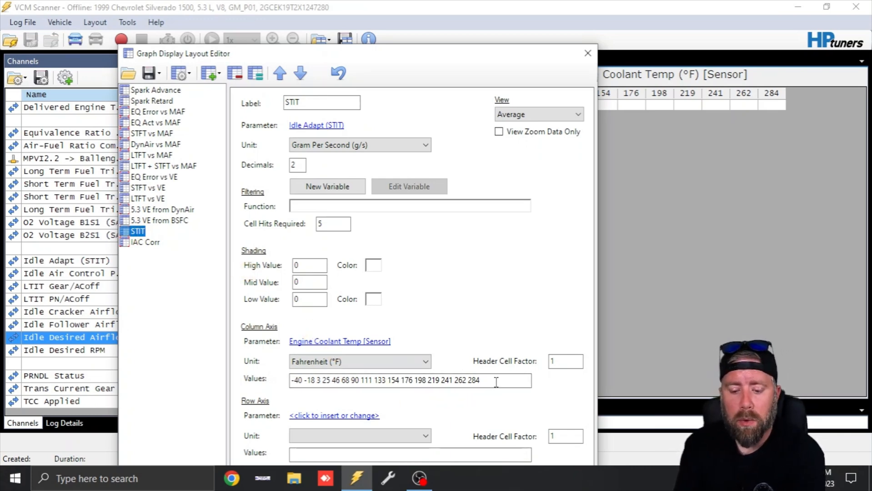
left_click(479, 380)
left_click_drag(478, 380, 235, 364)
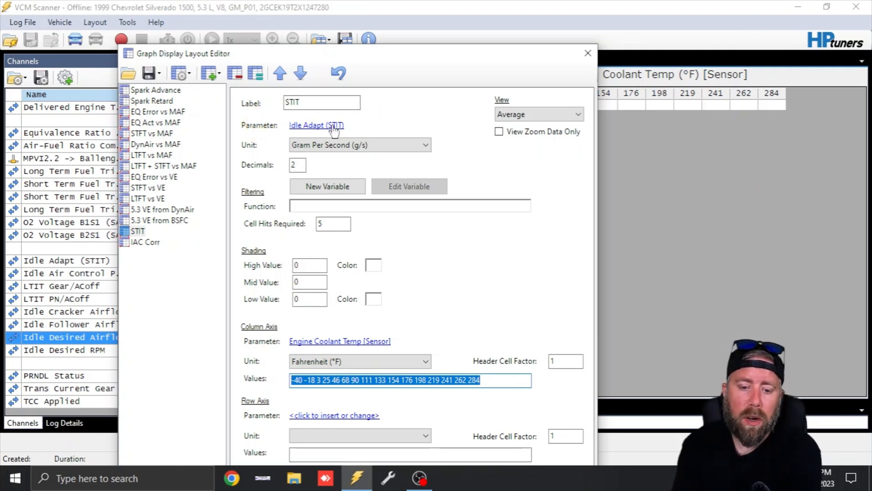
left_click(587, 53)
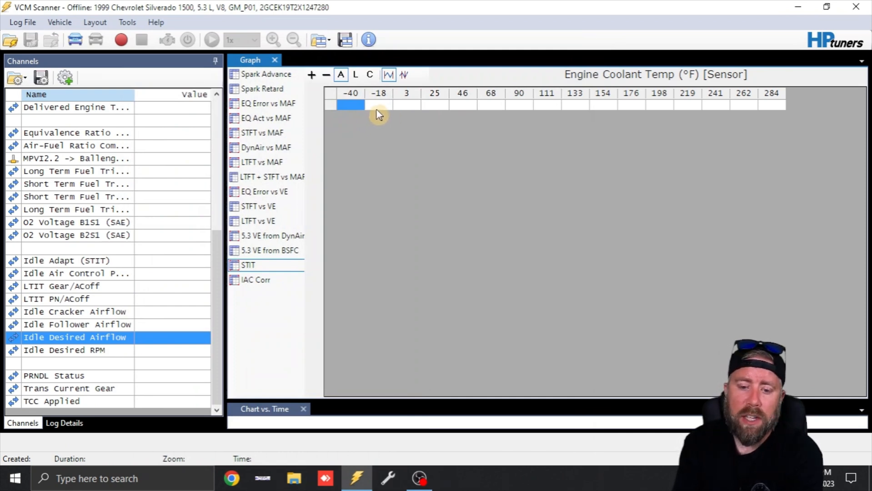